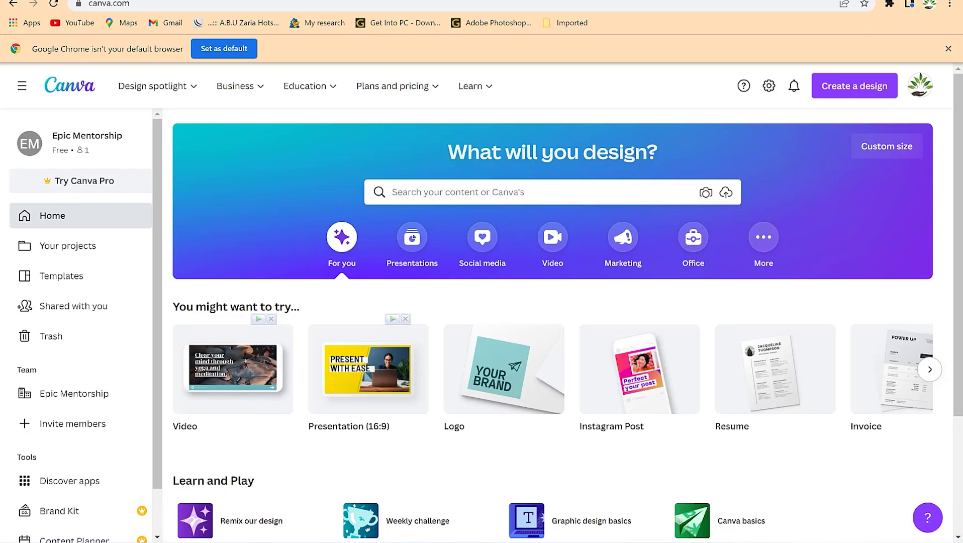
Launch the Zoom app from the system search.
key(super)
text(zoom)
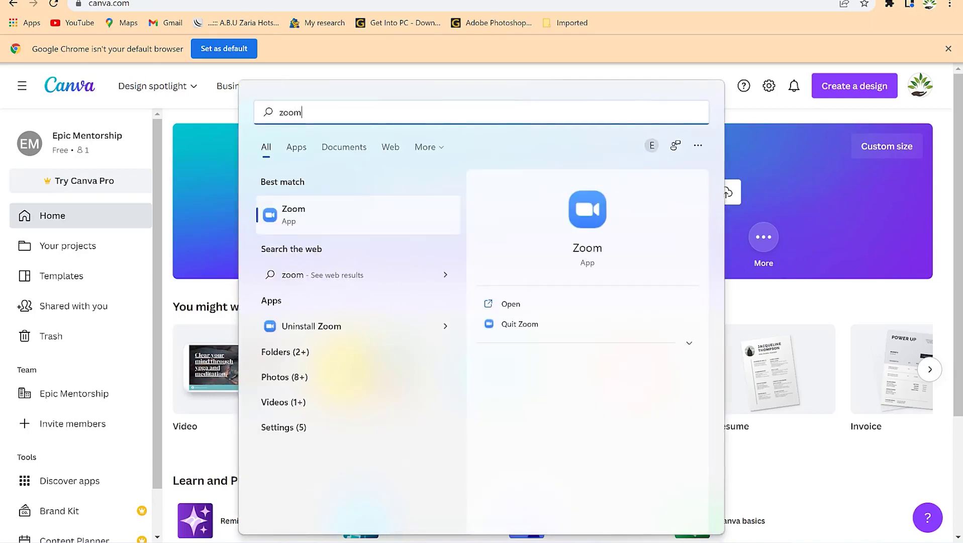
click(354, 216)
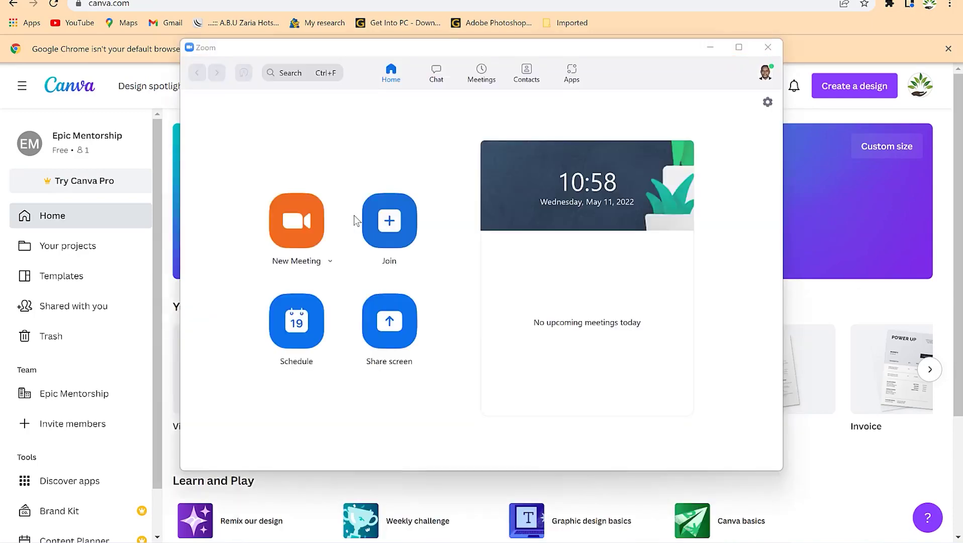
Start a new Zoom meeting with computer audio joined and the camera video on.
click(315, 208)
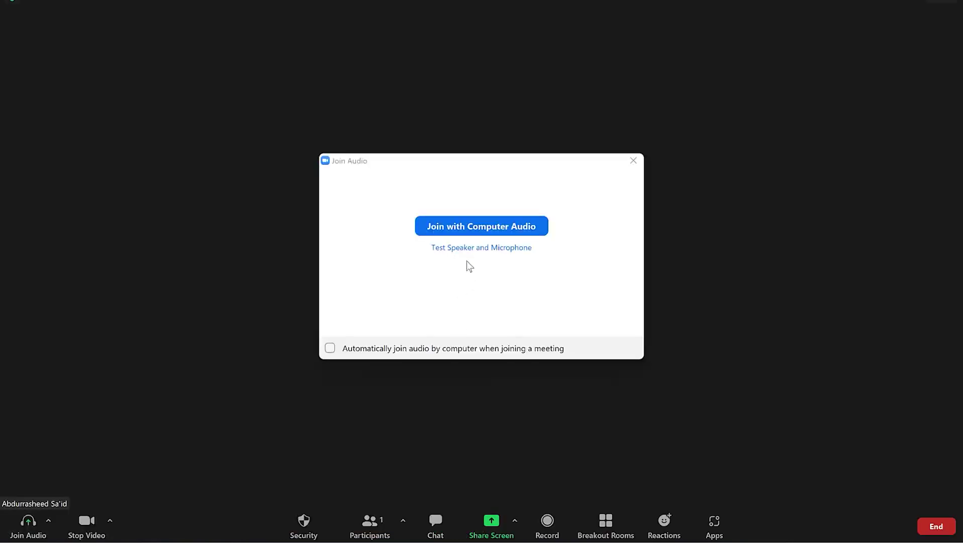
click(478, 231)
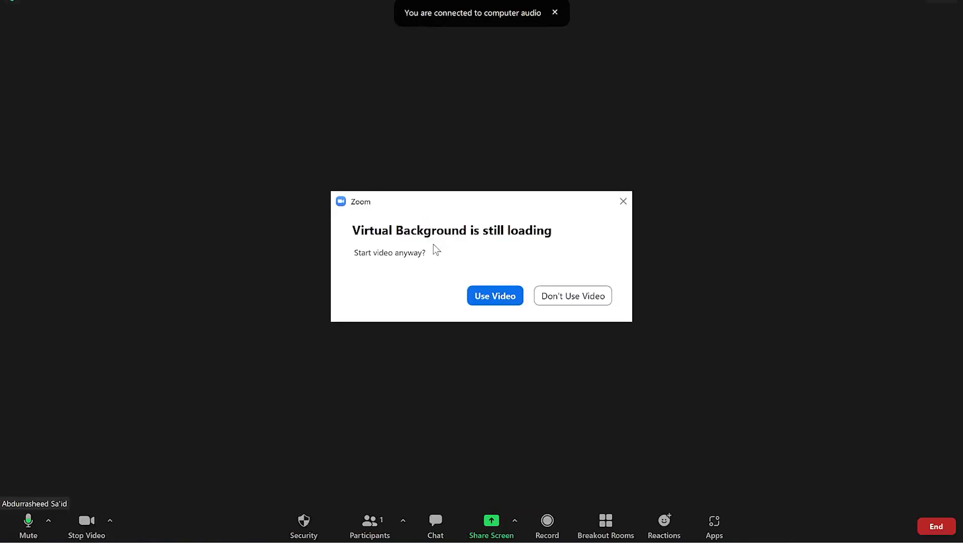
click(495, 296)
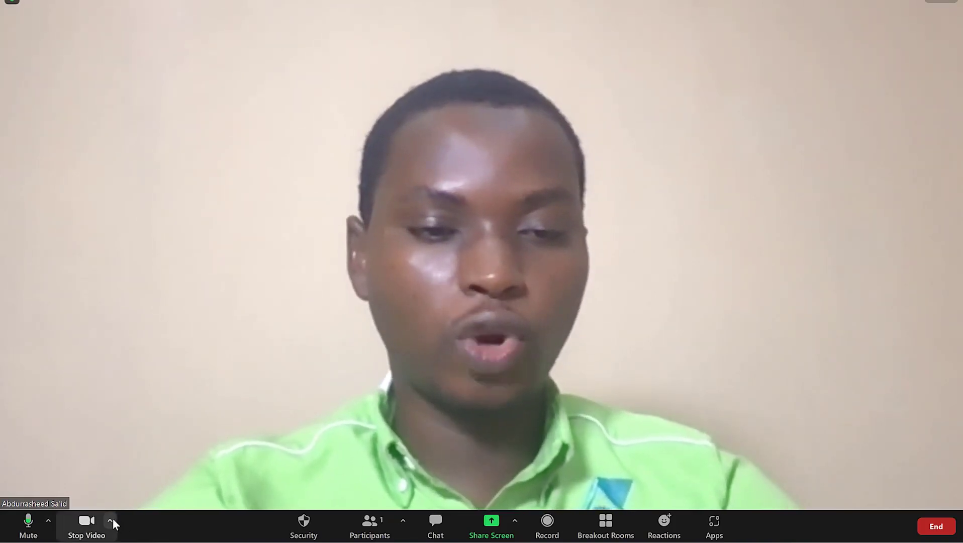
click(112, 519)
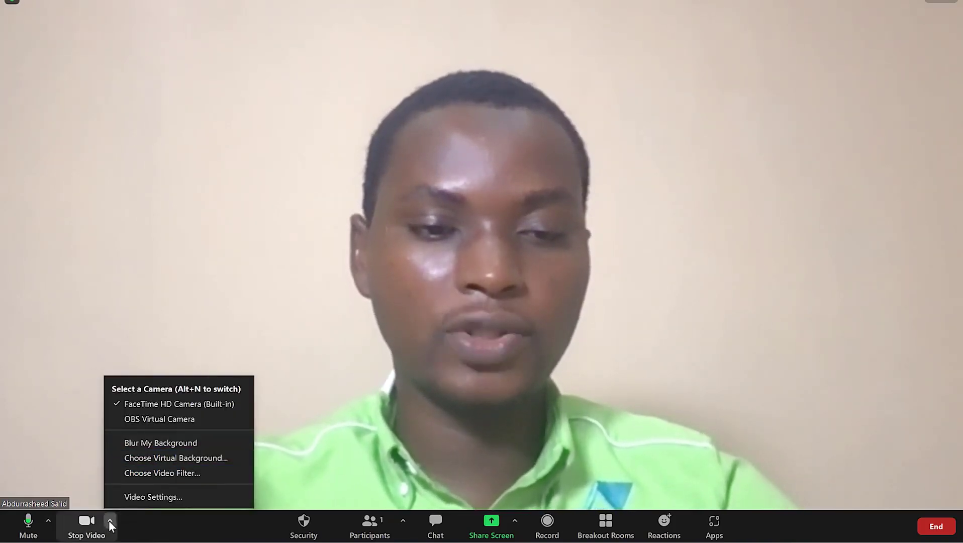
Try the Grass, Beach and San Francisco backgrounds, then settle on the Toastmasters office scene.
click(199, 459)
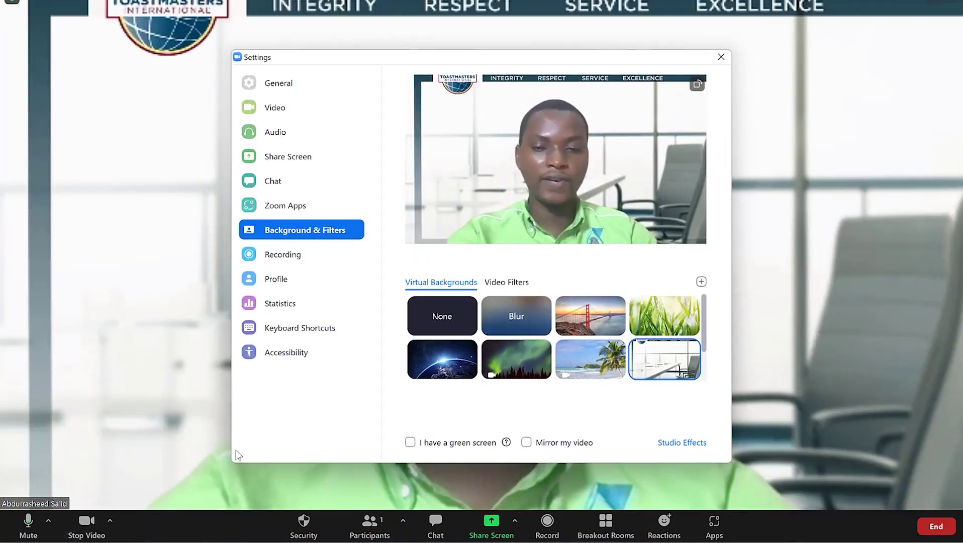
click(670, 331)
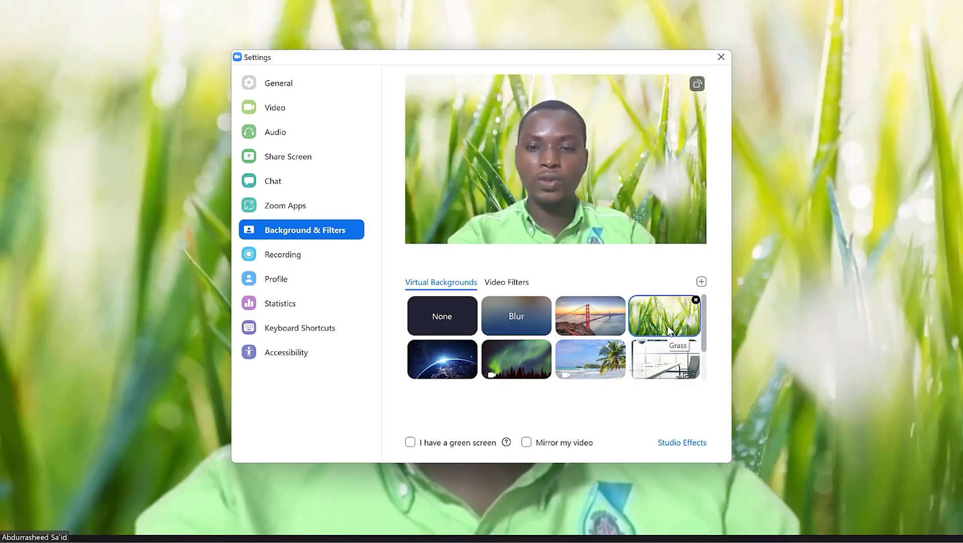
click(584, 343)
click(595, 308)
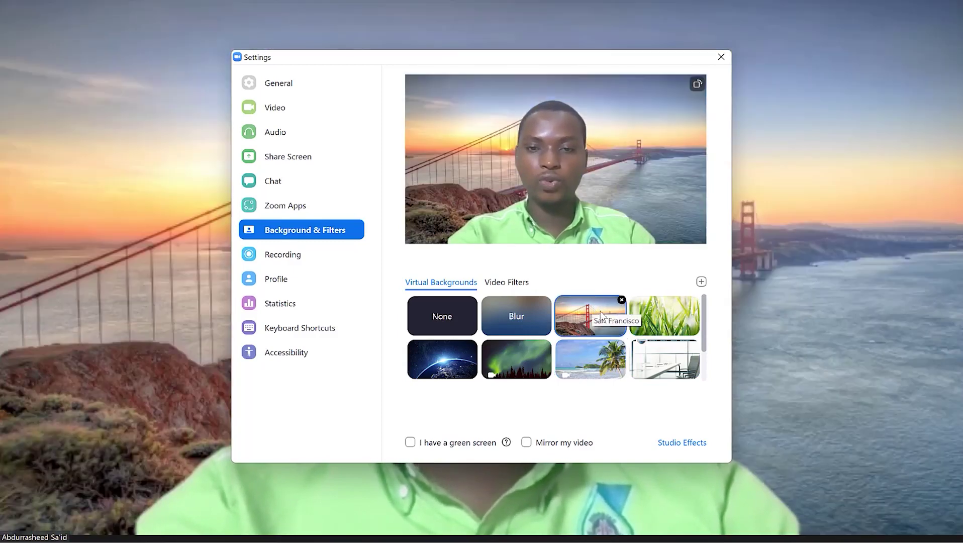
click(684, 315)
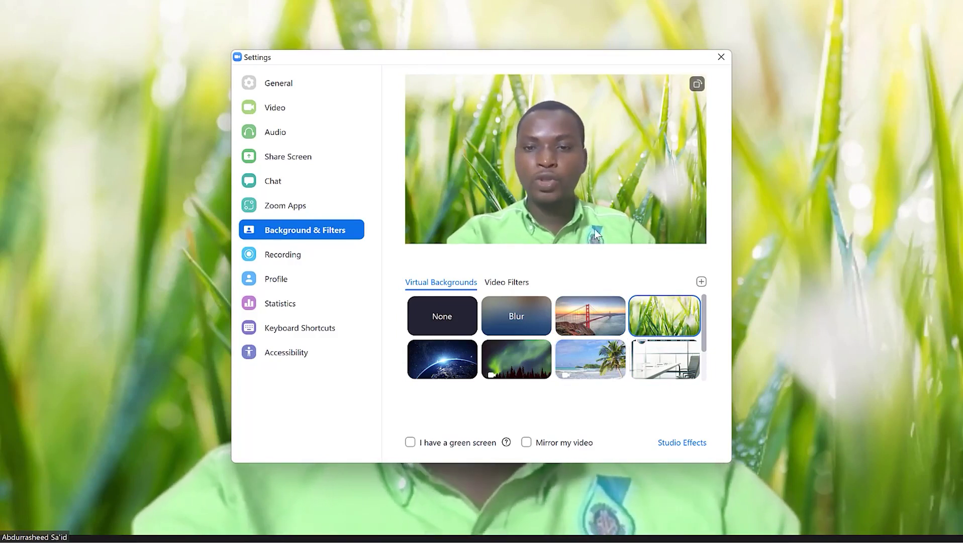
click(660, 353)
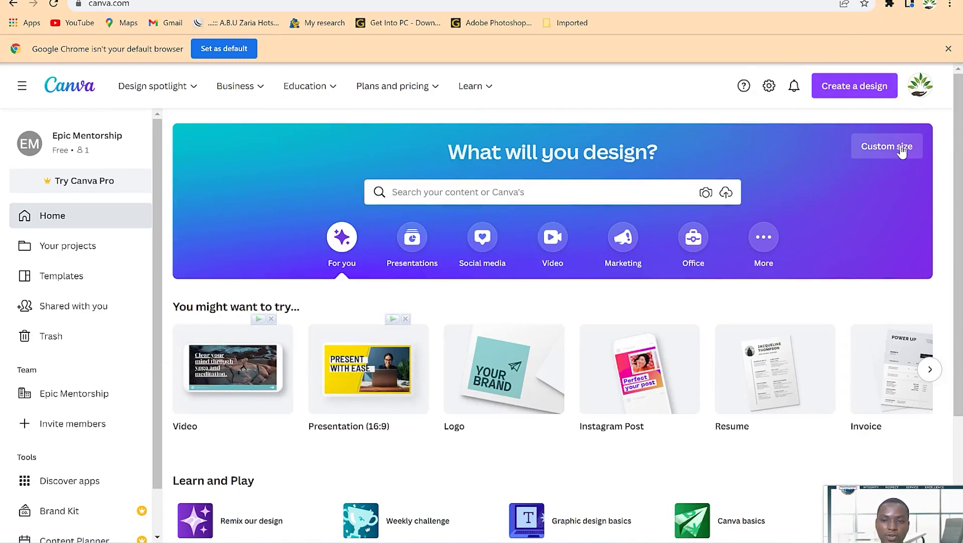
Search Canva for 'zoom virtual background' and open the 1280 × 720 px template results.
click(576, 197)
text(vi)
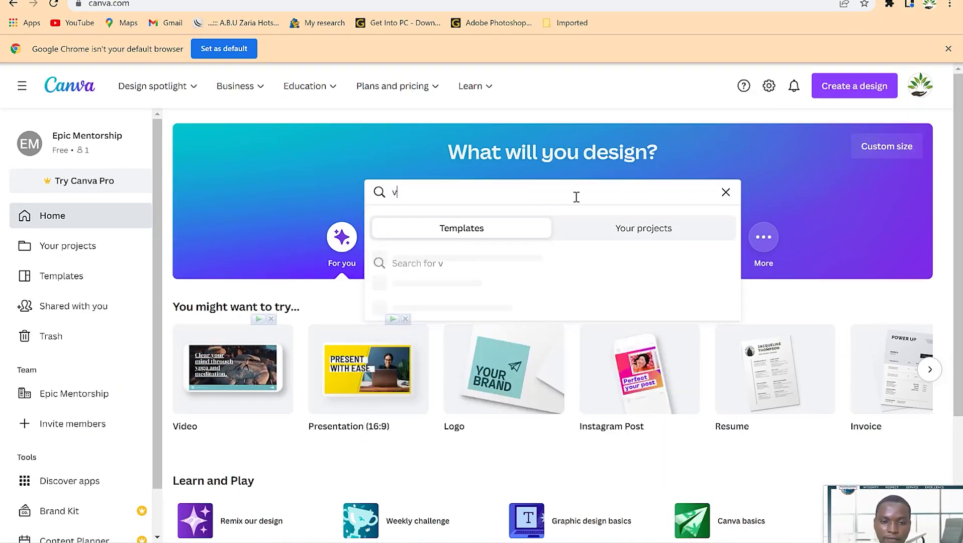
key(BackSpace)
key(BackSpace)
text(zoom virtual background)
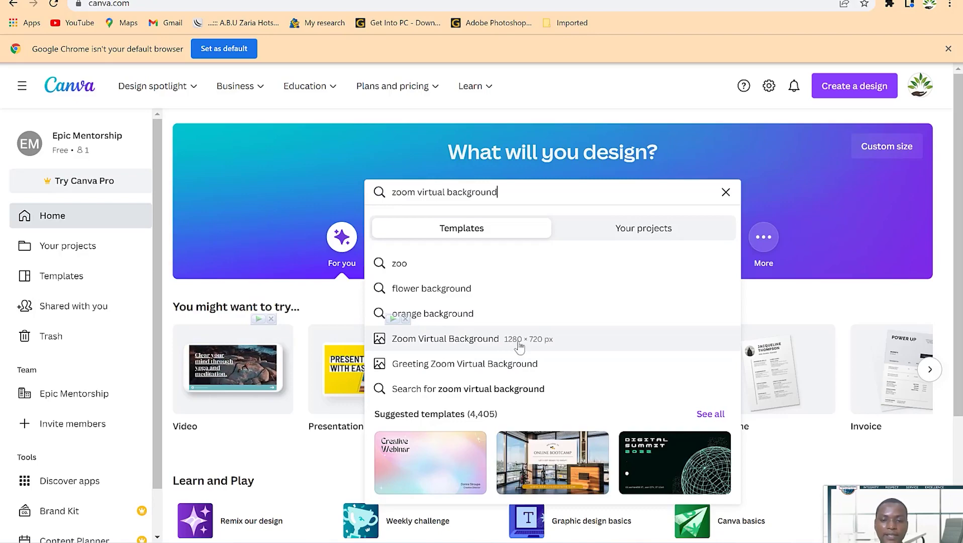
click(492, 345)
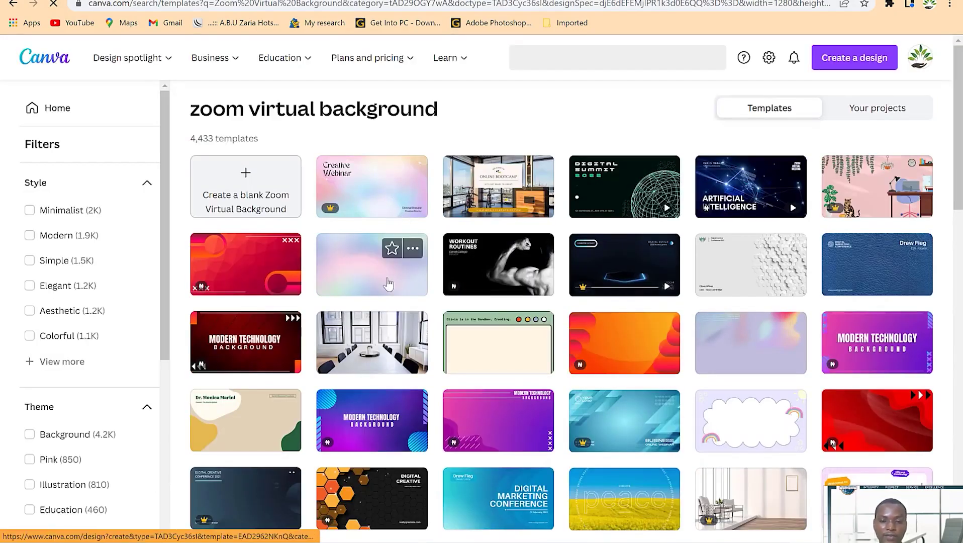
Scroll the results to find the blue-yellow 'I stand for peace, I stand with Ukraine' template.
scroll(494, 299, down, 10)
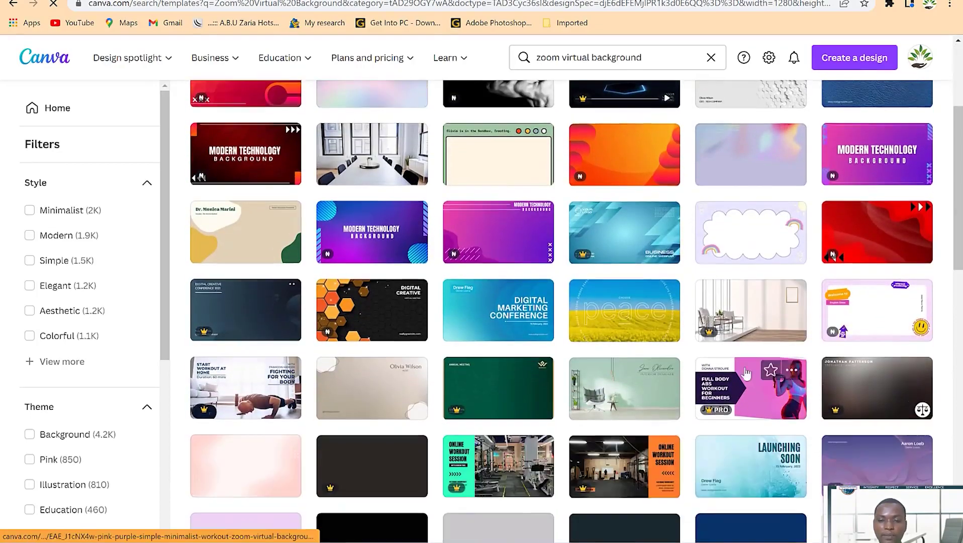
scroll(493, 298, down, 5)
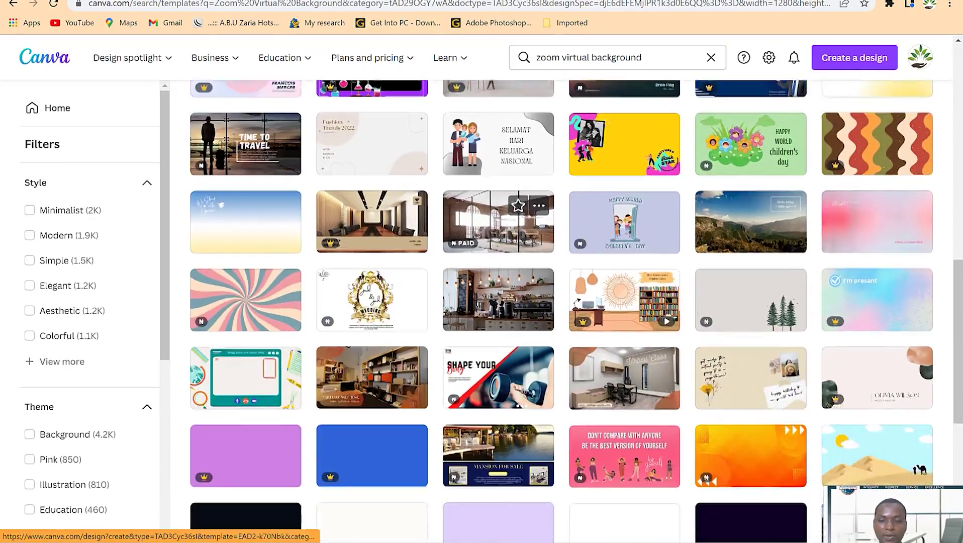
scroll(461, 289, up, 15)
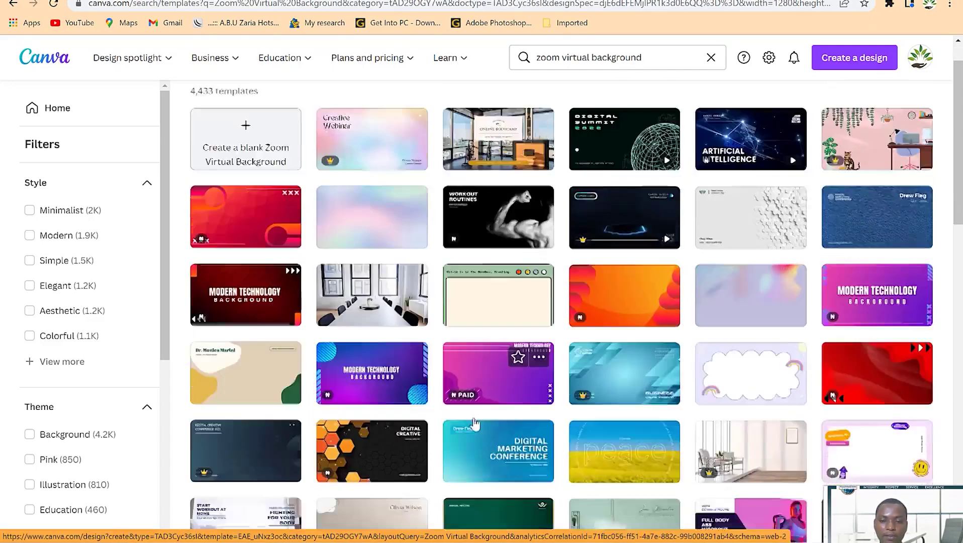
scroll(565, 281, down, 5)
scroll(565, 276, down, 4)
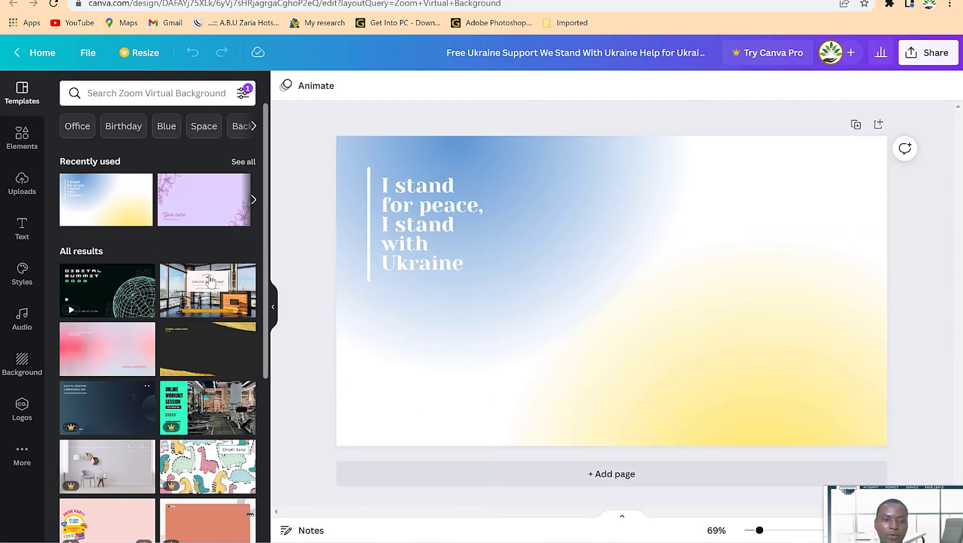
Add the Toastmasters logo from Uploads, shrink it to about 167 px and place it below the heading.
click(22, 183)
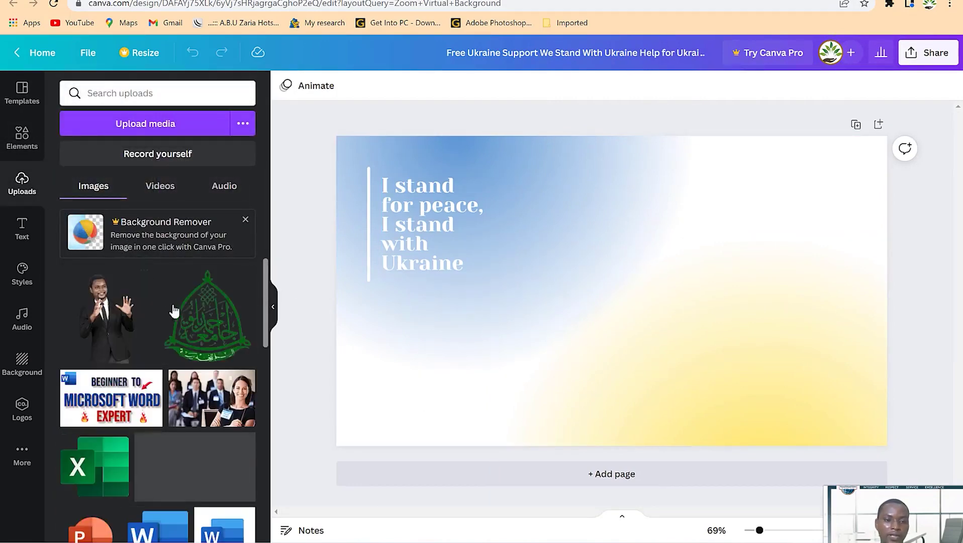
scroll(194, 286, down, 10)
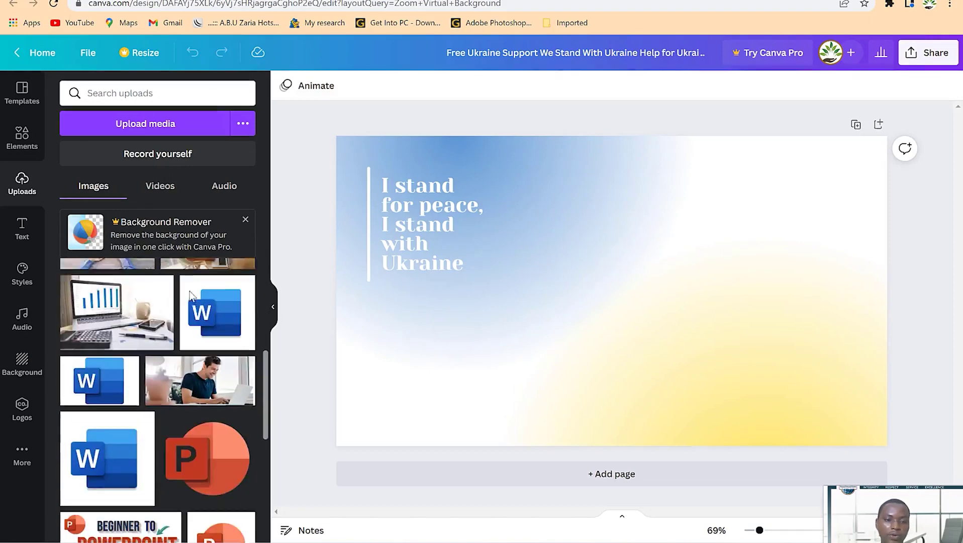
scroll(190, 297, down, 2)
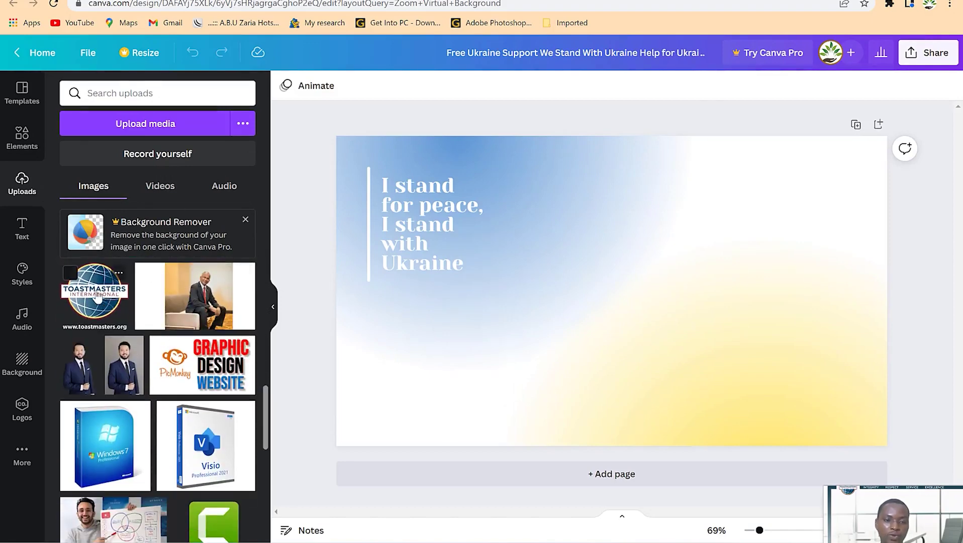
drag(97, 296, 142, 352)
drag(395, 401, 391, 307)
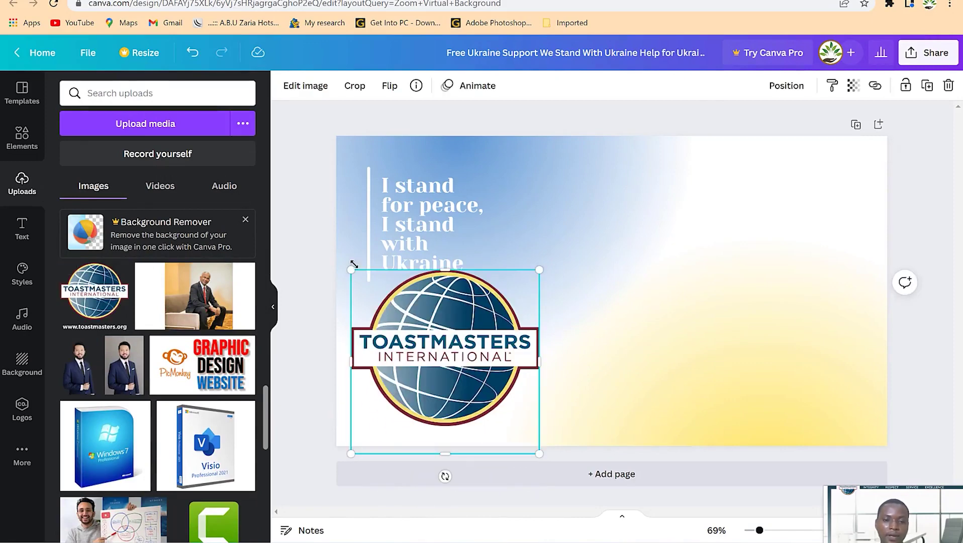
drag(351, 269, 468, 382)
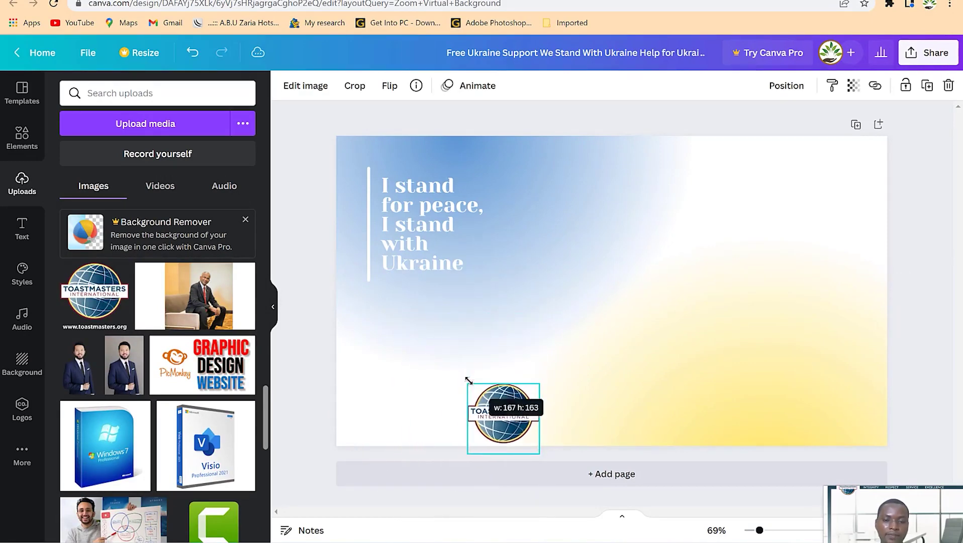
drag(512, 416, 421, 356)
Replace the heading text with 'Public Speaking Engagement'.
click(424, 226)
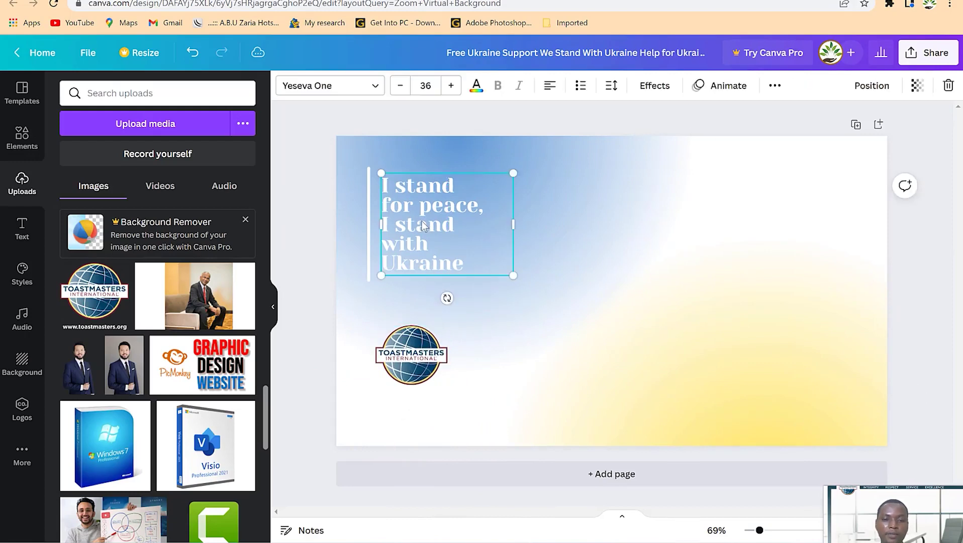
click(423, 227)
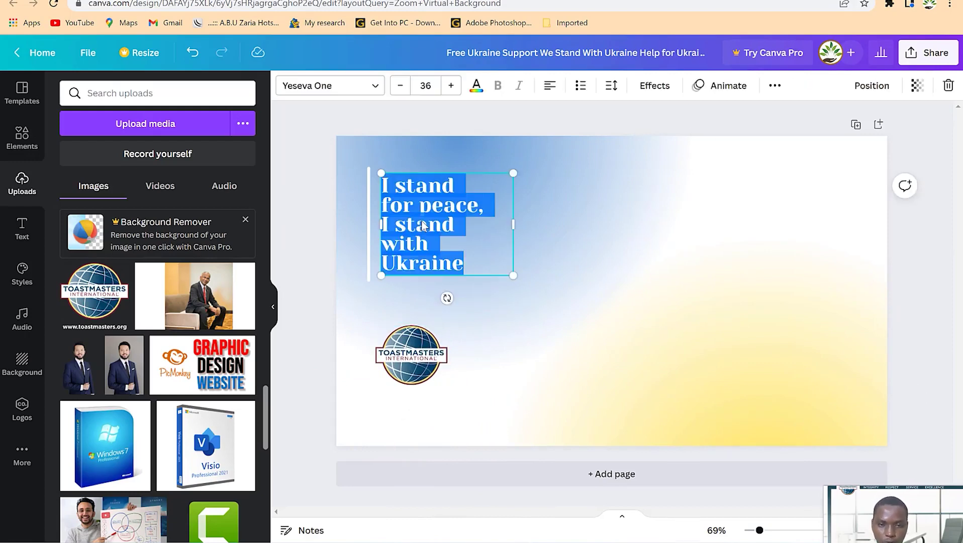
text(Public Speaking Engagement)
click(563, 197)
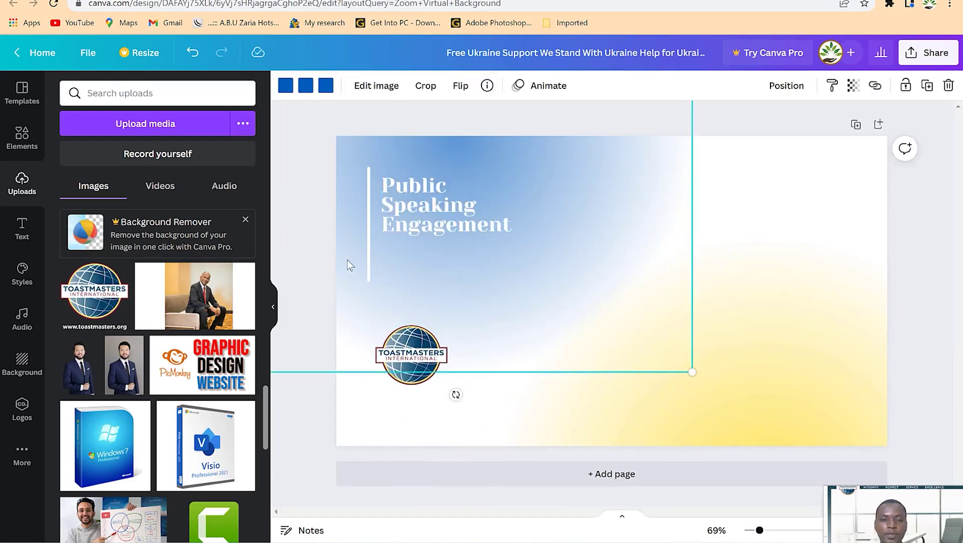
Shorten the white vertical line so it ends at the heading's last line.
click(364, 268)
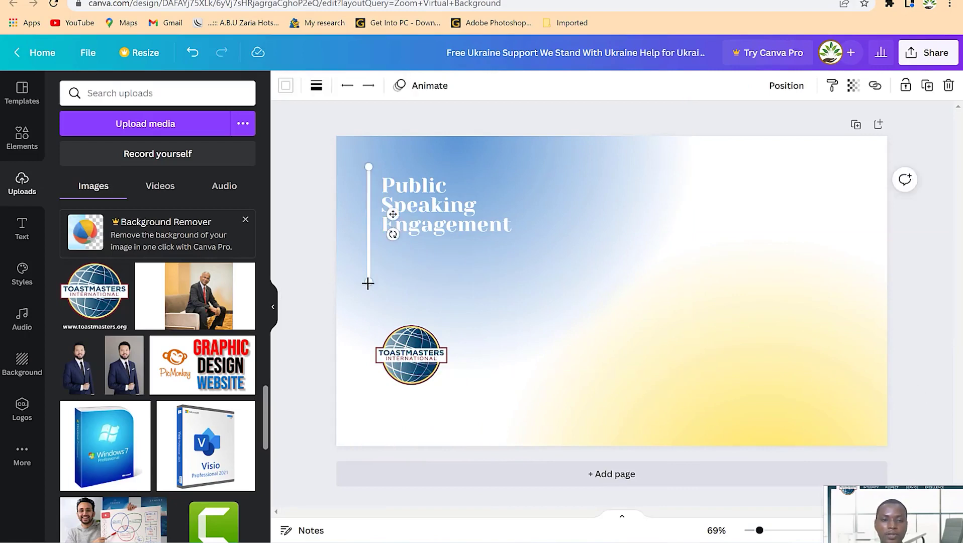
drag(368, 283, 368, 239)
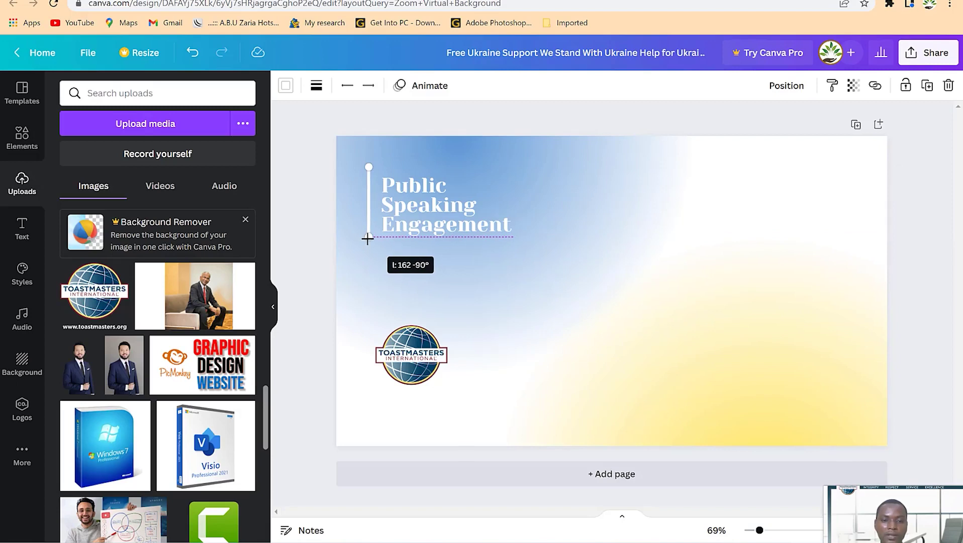
drag(368, 238, 366, 238)
Move the Toastmasters logo up closer beneath the heading.
click(777, 246)
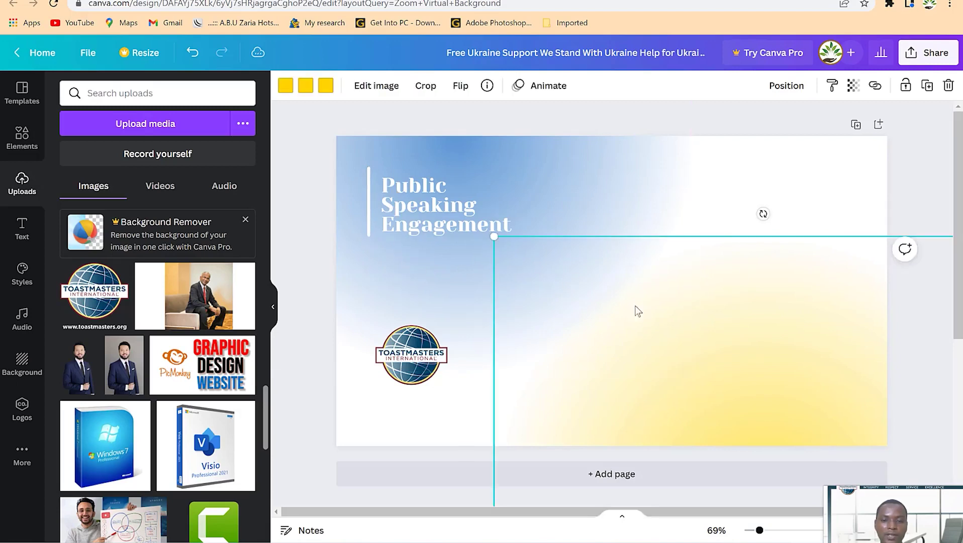
drag(409, 371, 407, 323)
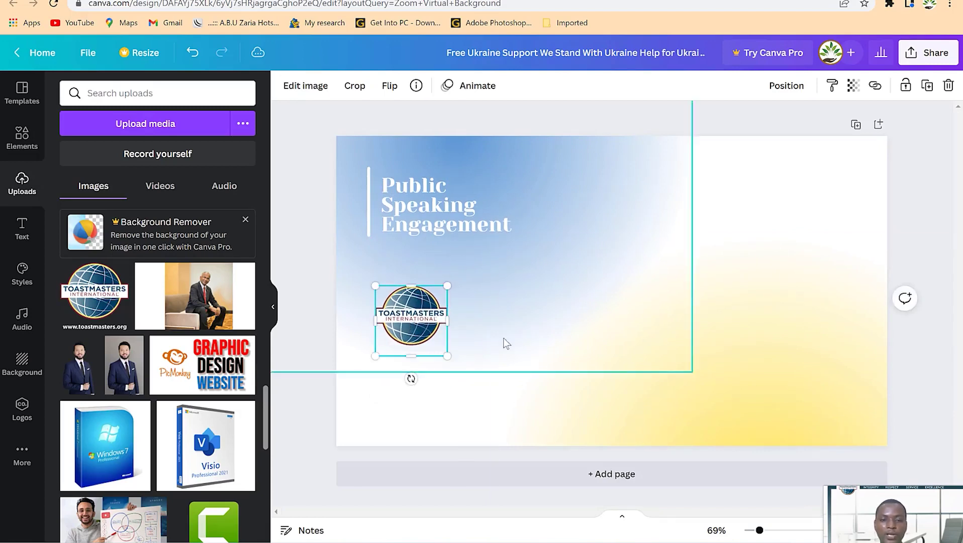
click(617, 299)
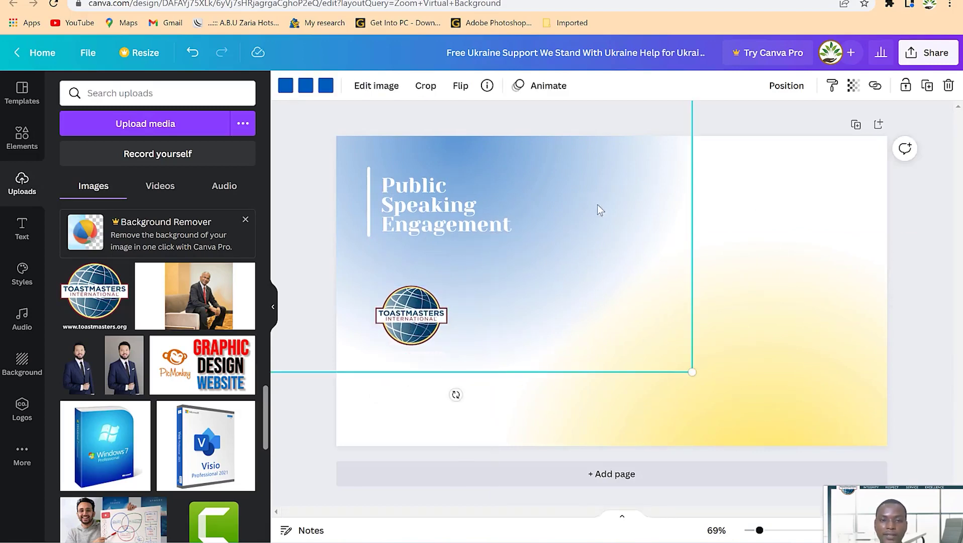
click(749, 213)
click(737, 317)
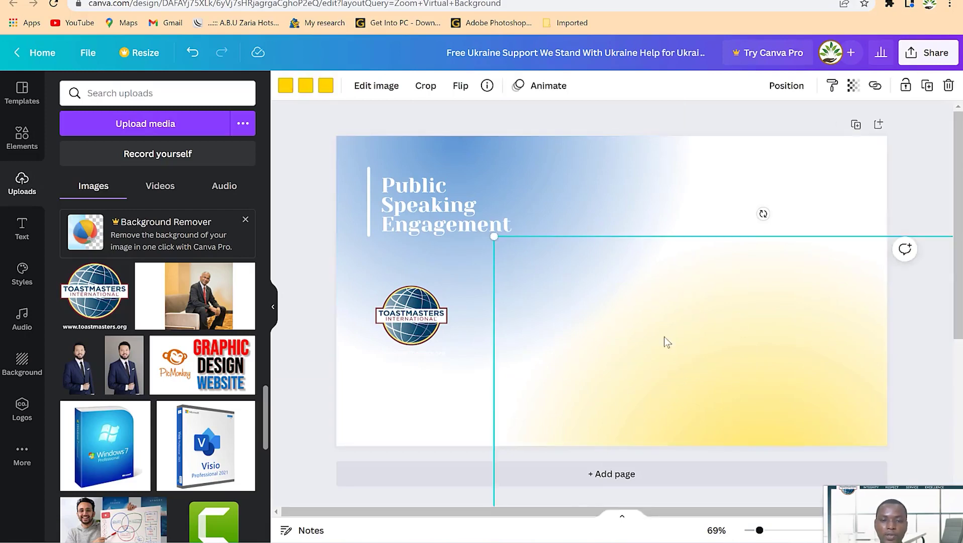
Recolour the gradient image's third yellow to dark blue and its second yellow to yellow-green.
click(328, 91)
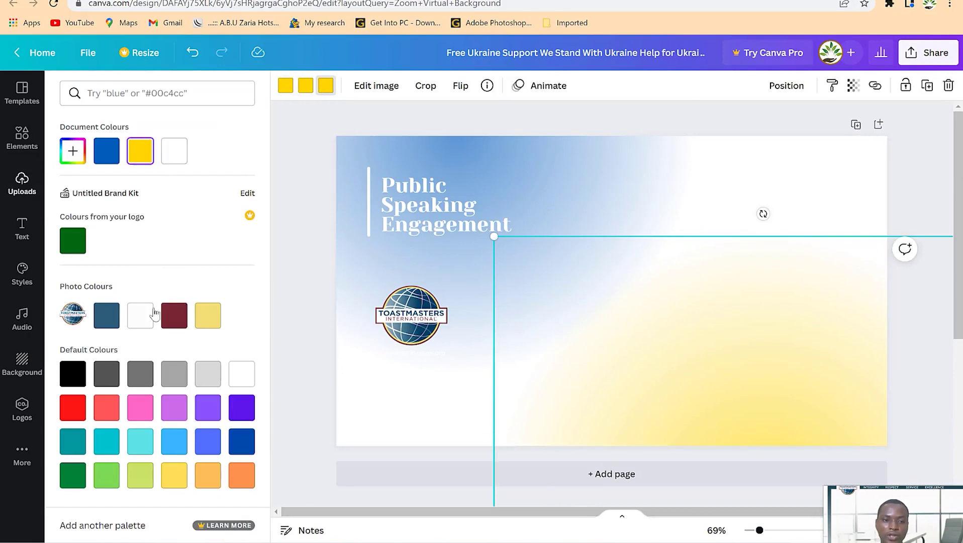
click(109, 321)
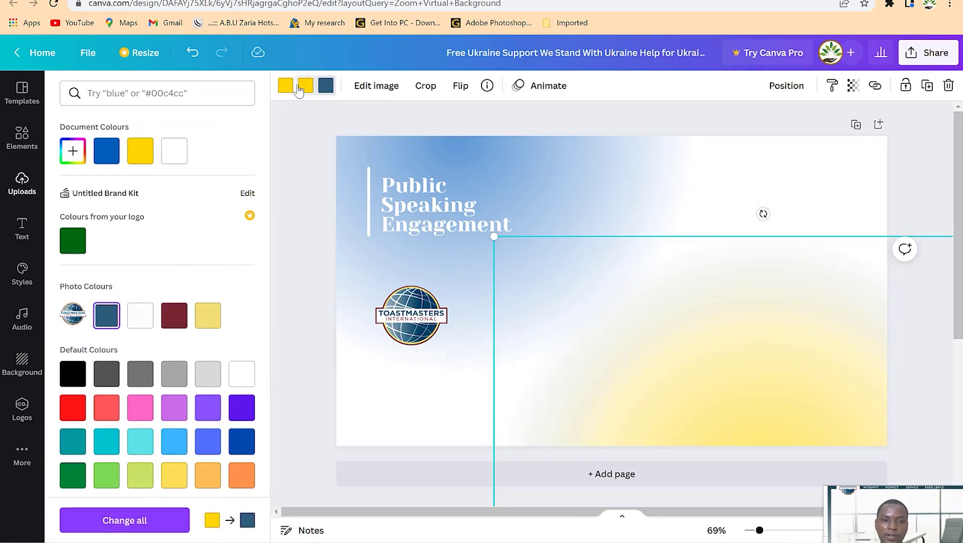
click(302, 87)
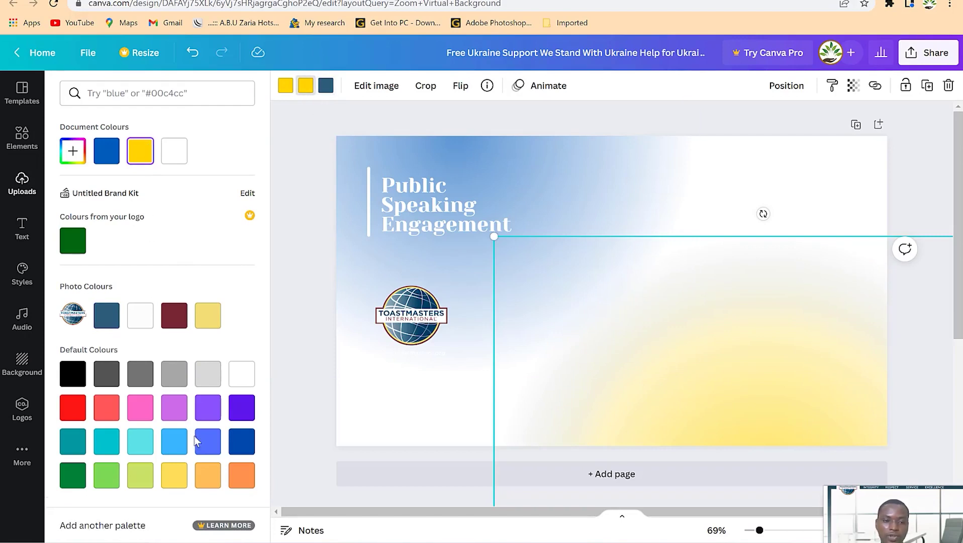
click(141, 480)
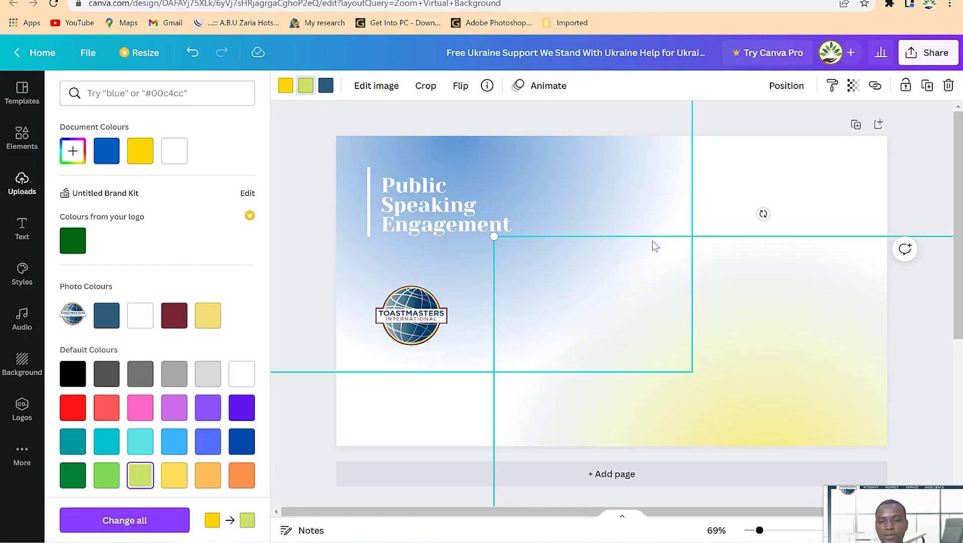
click(793, 173)
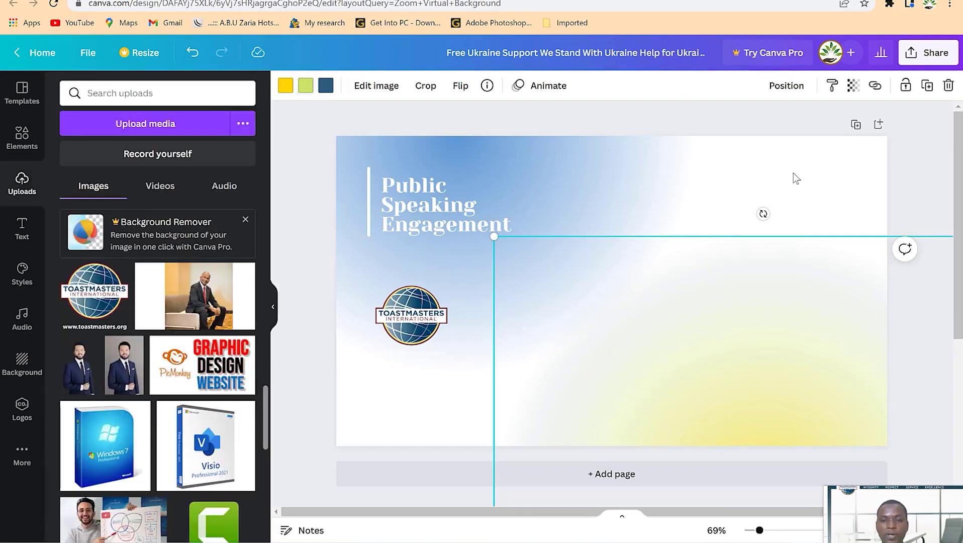
click(794, 173)
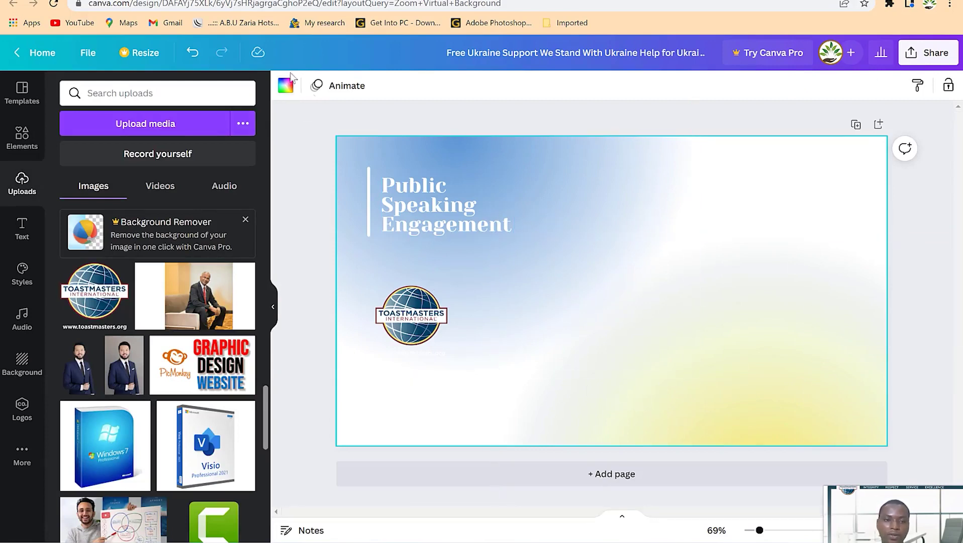
Set the page background colour to maroon after trying dark blue.
click(293, 89)
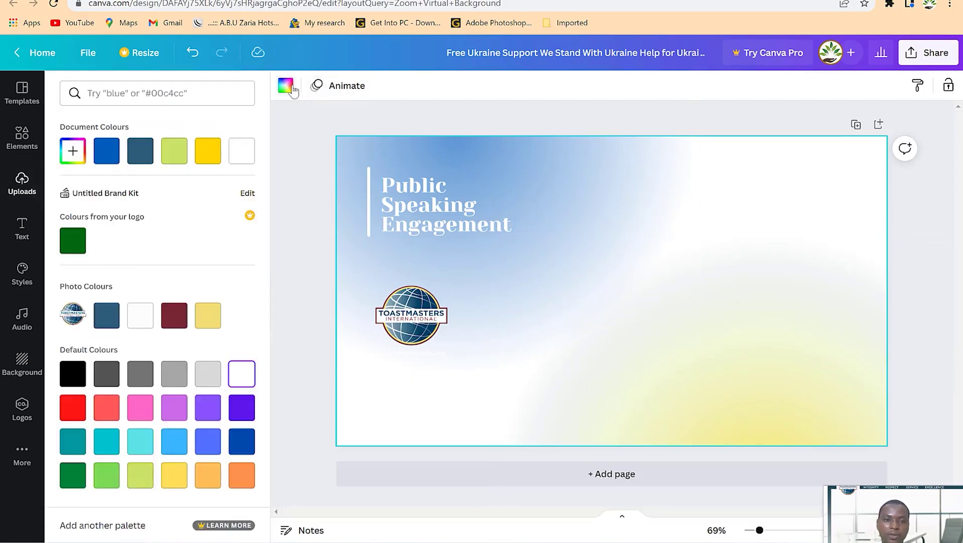
click(136, 160)
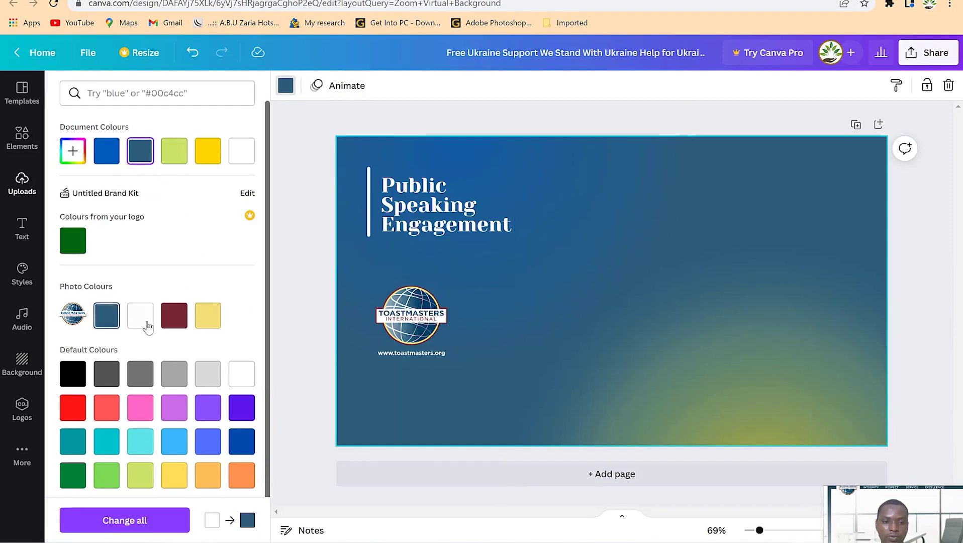
click(166, 327)
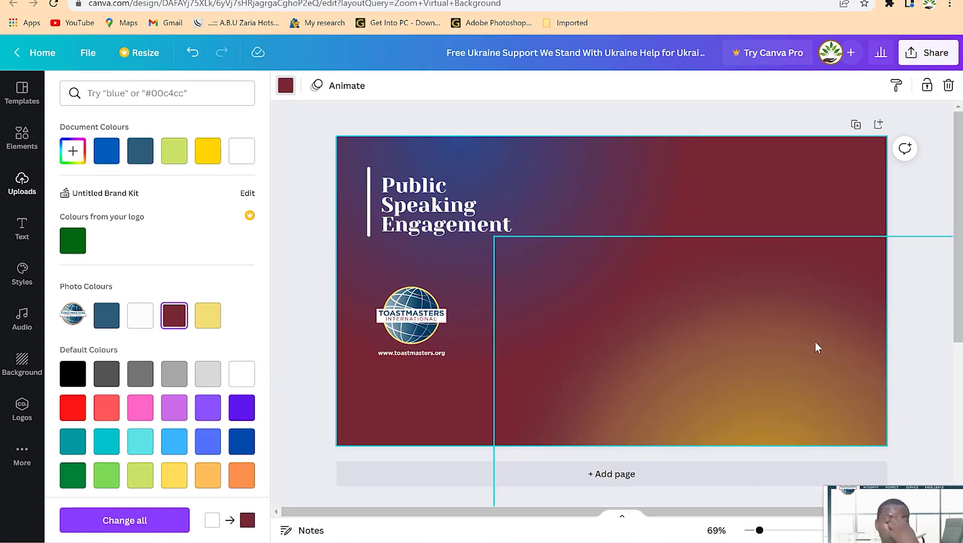
click(20, 234)
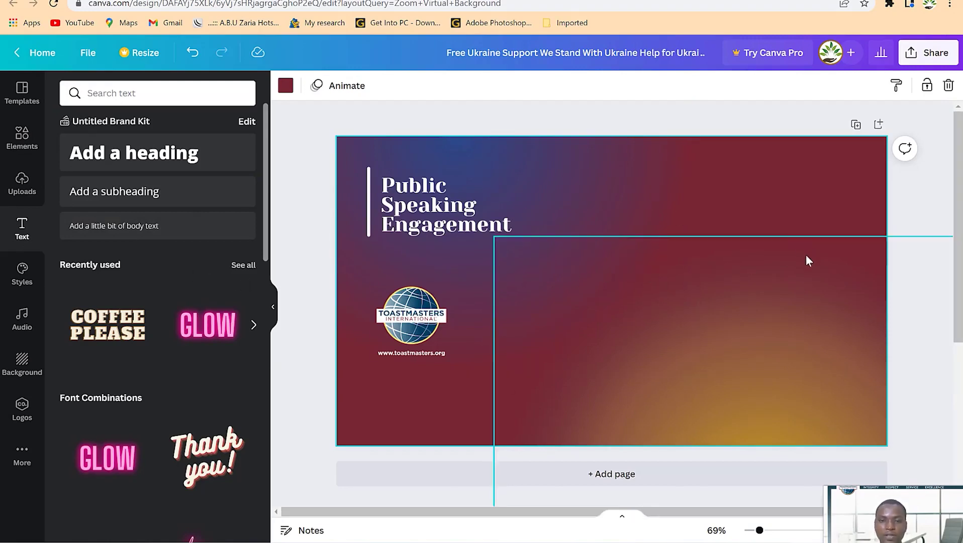
click(936, 54)
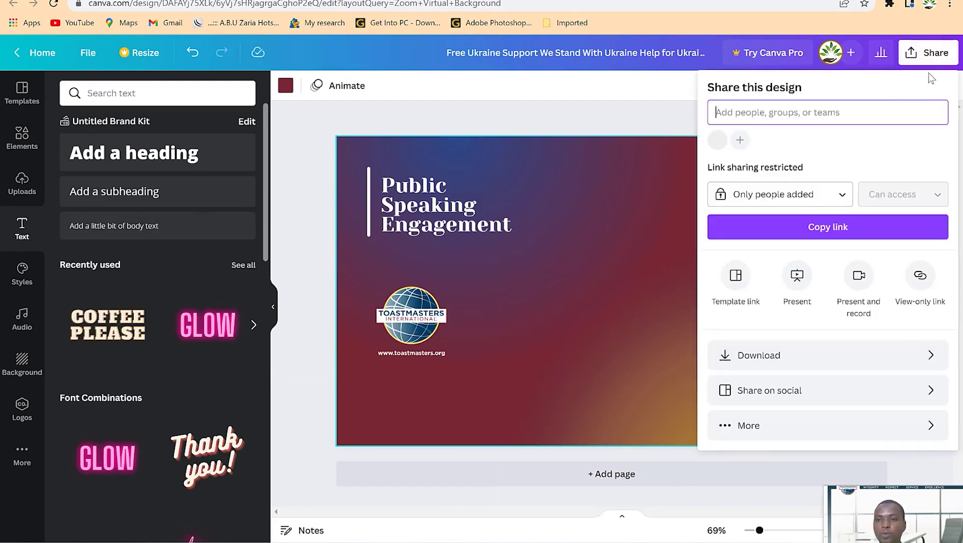
Download the design as a PNG and preview the downloaded image.
click(812, 369)
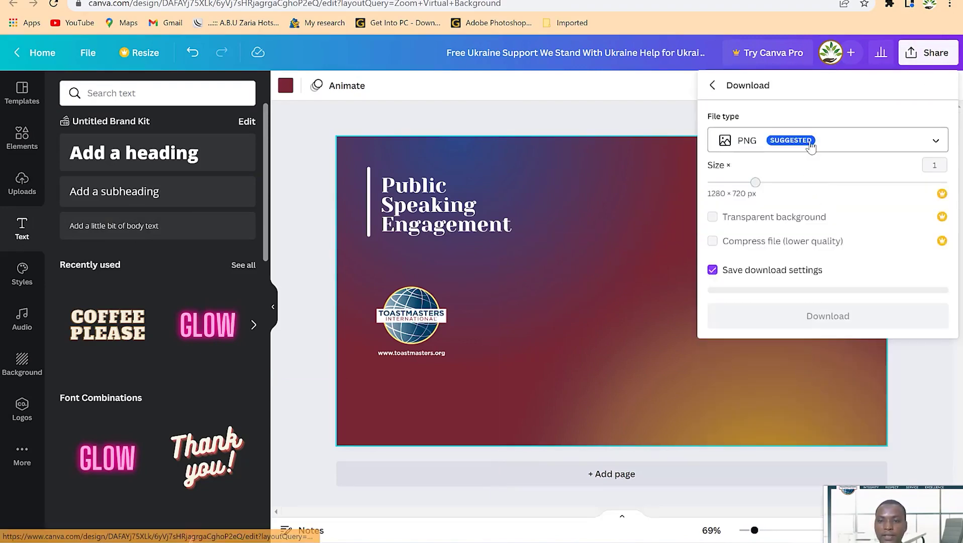
click(843, 314)
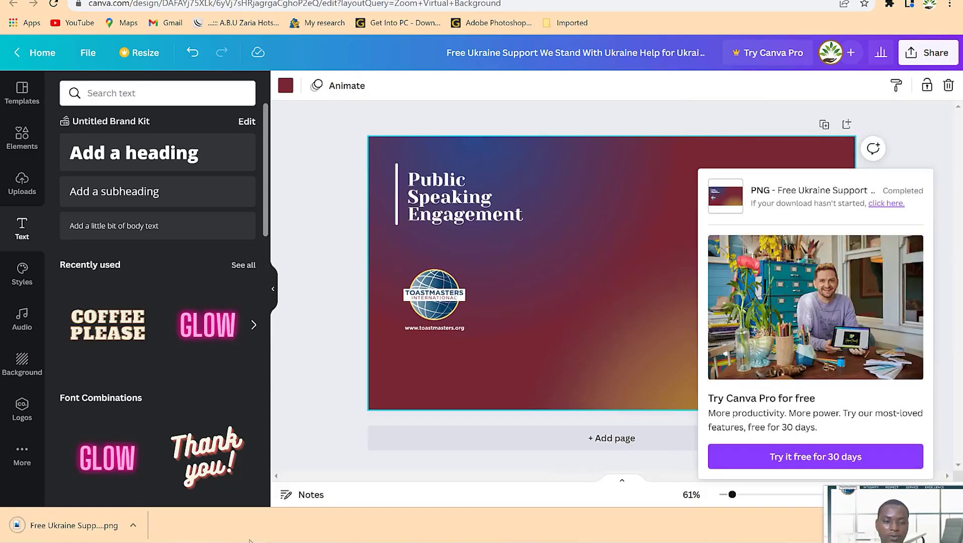
click(74, 526)
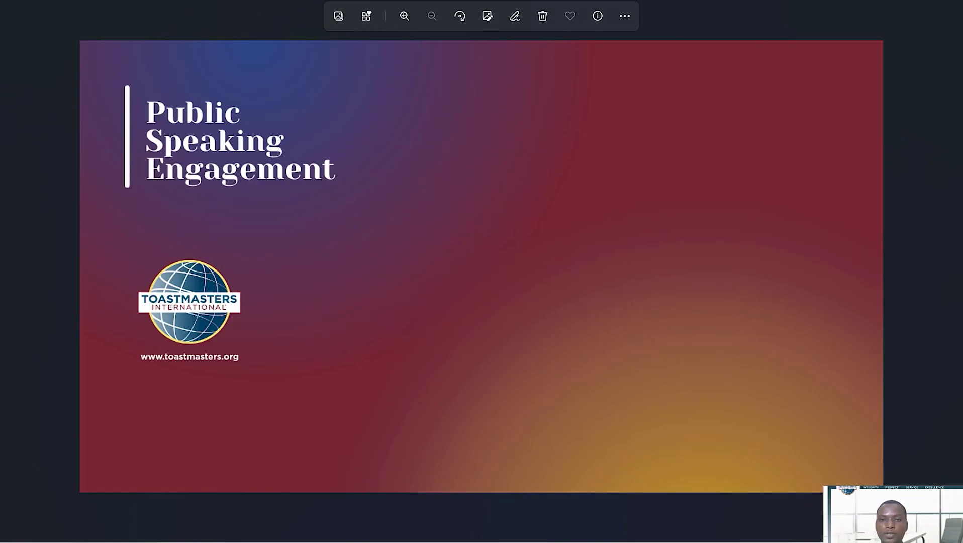
key(alt+F4)
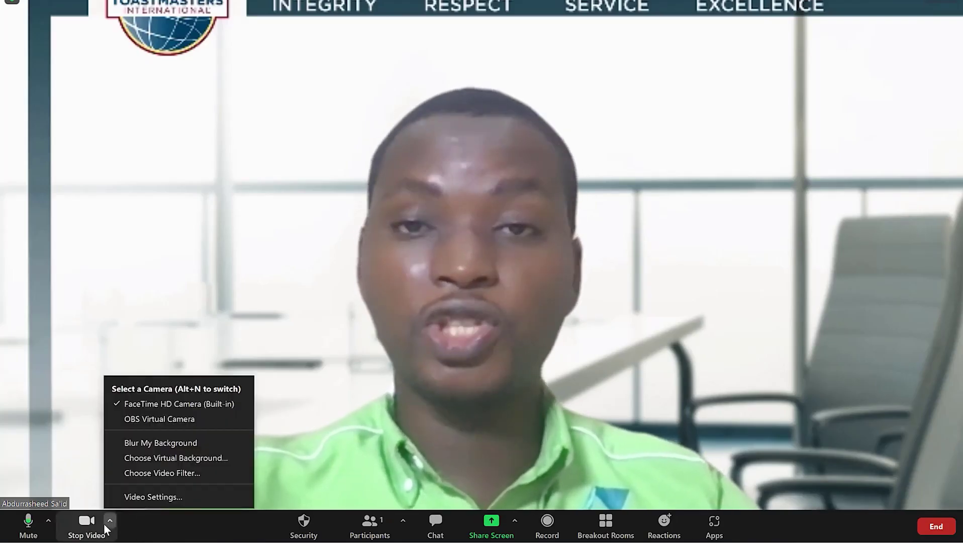
Add the downloaded Public Speaking Engagement PNG as Zoom's virtual background and close Settings.
click(160, 458)
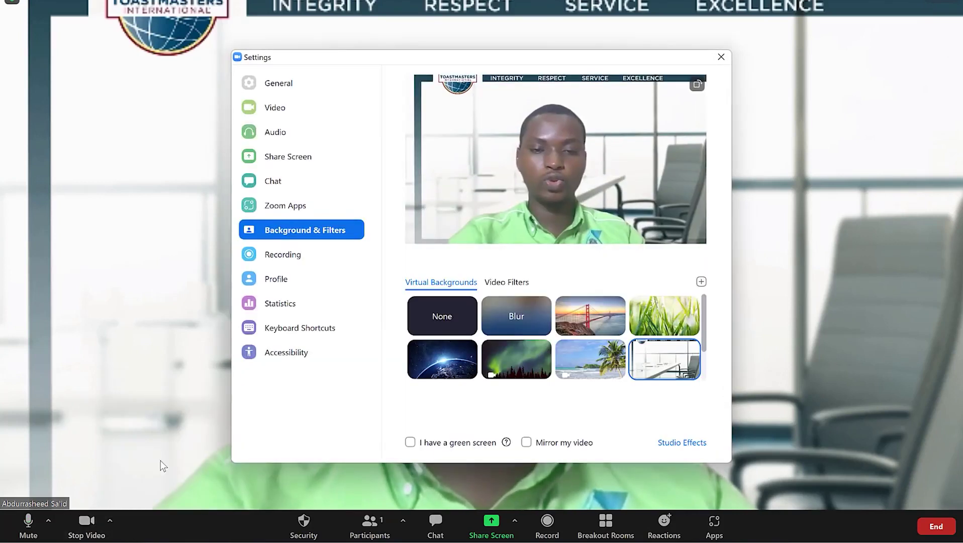
click(702, 281)
click(724, 305)
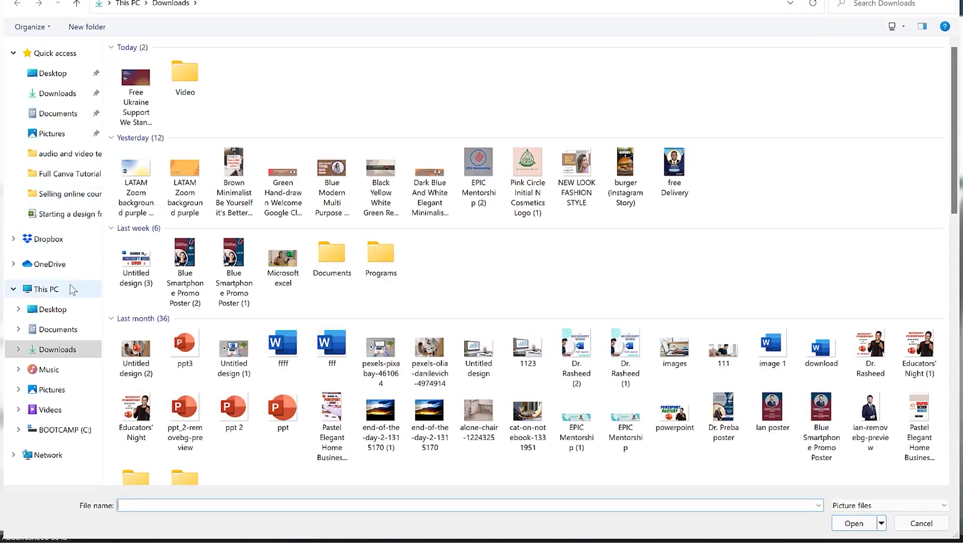
click(137, 86)
click(854, 523)
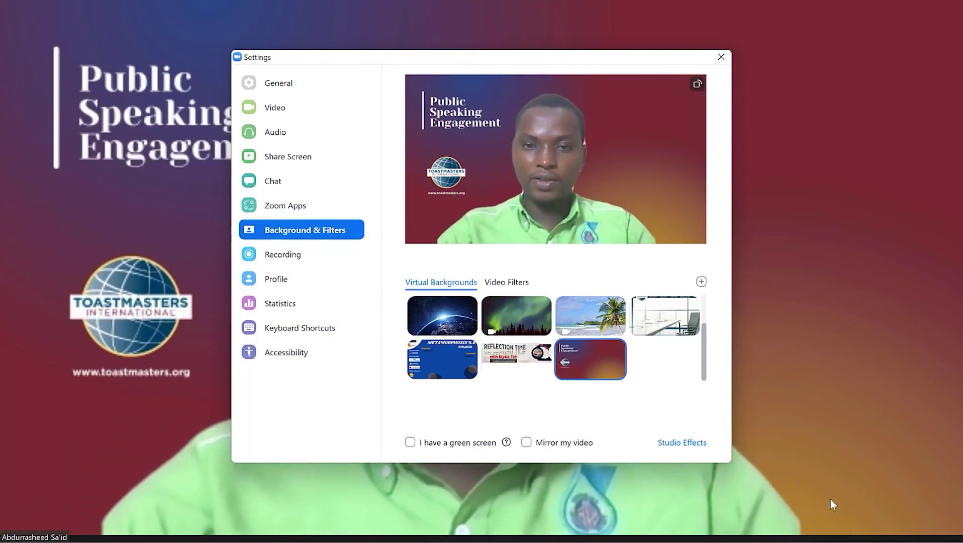
click(723, 55)
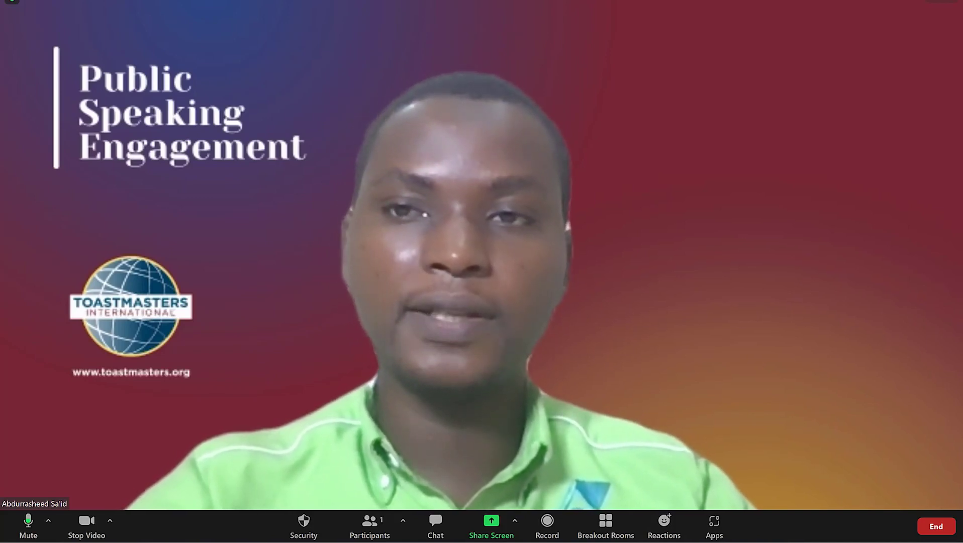
Switch back to the Chrome window showing the finished maroon Public Speaking Engagement design.
key(alt+Tab)
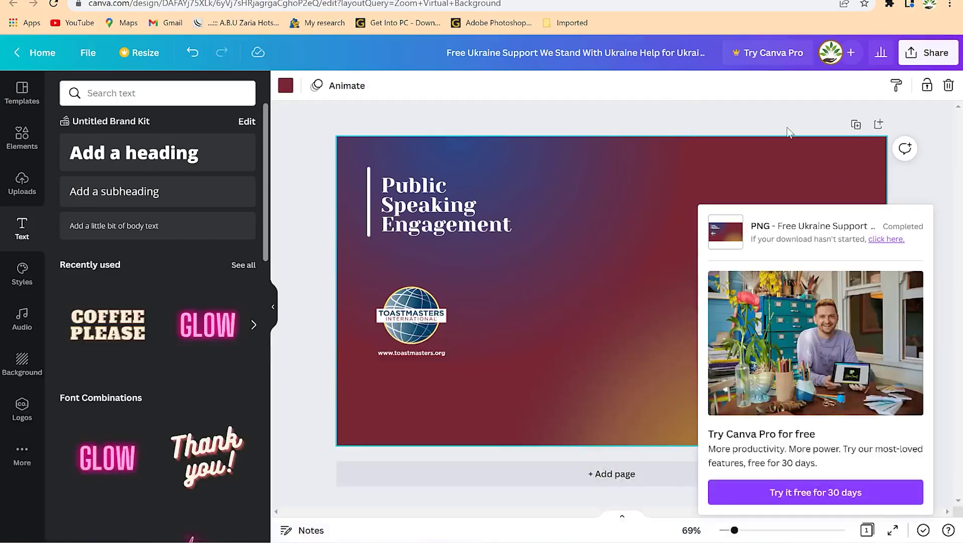